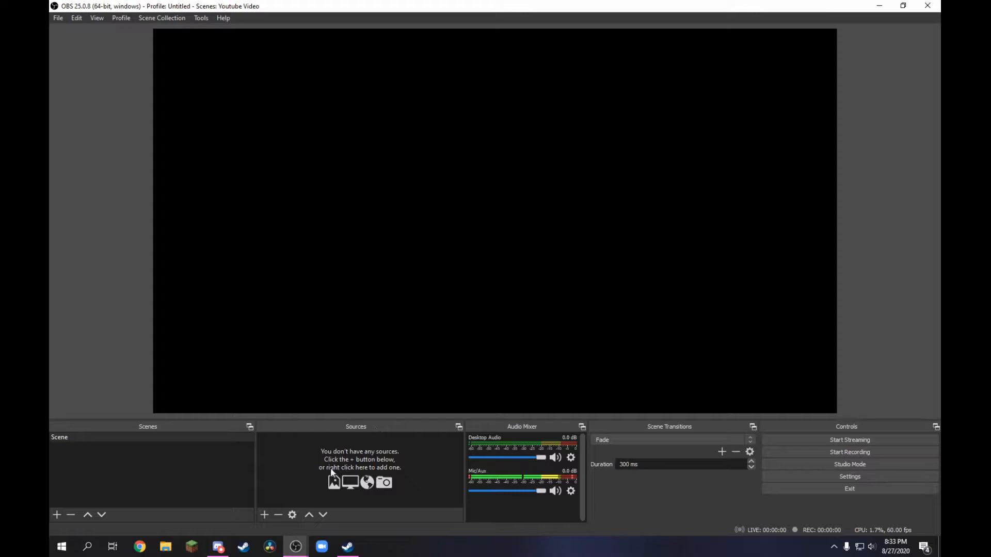
- Add a media source playing STARTING SOON.gif with Loop and hardware decoding enabled, and fit it to the canvas
left_click(264, 515)
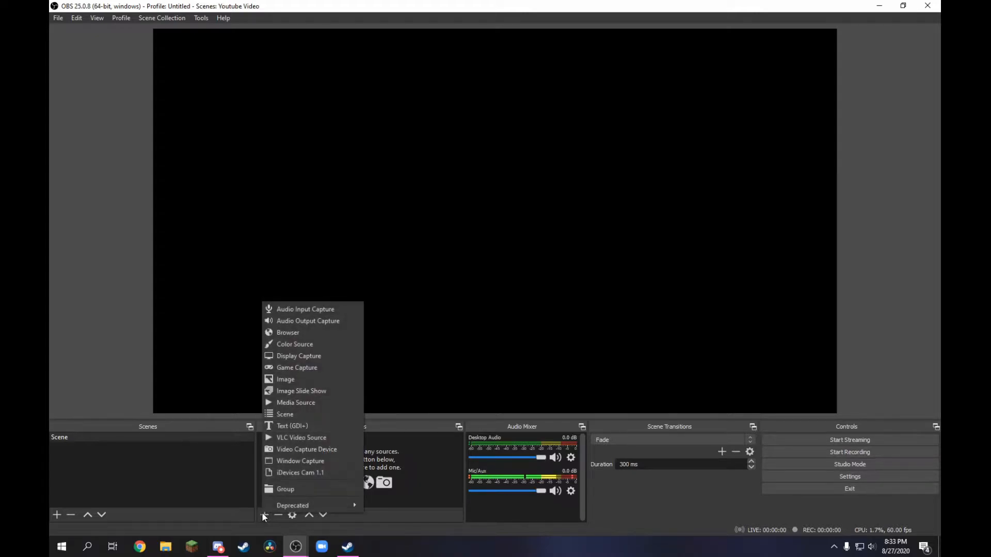
left_click(296, 404)
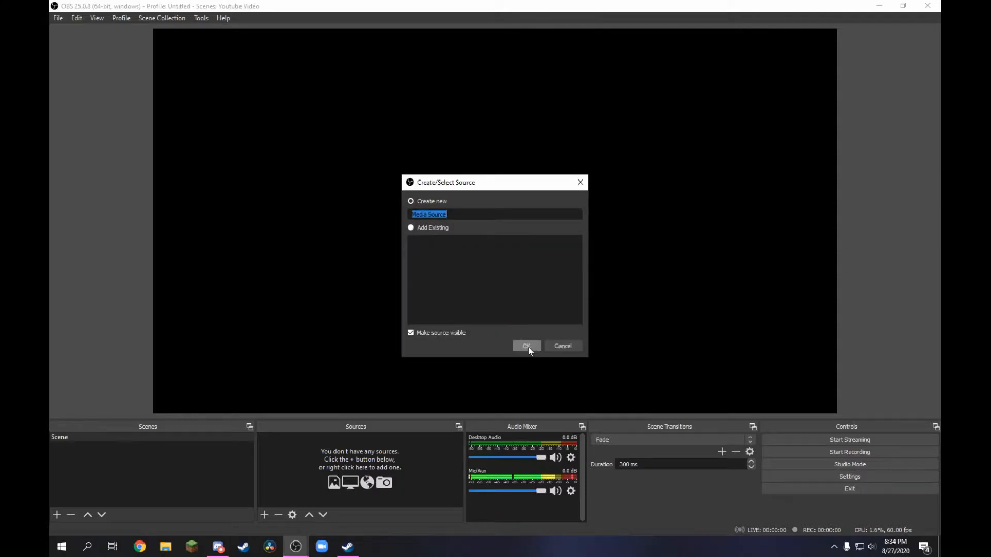
left_click(528, 347)
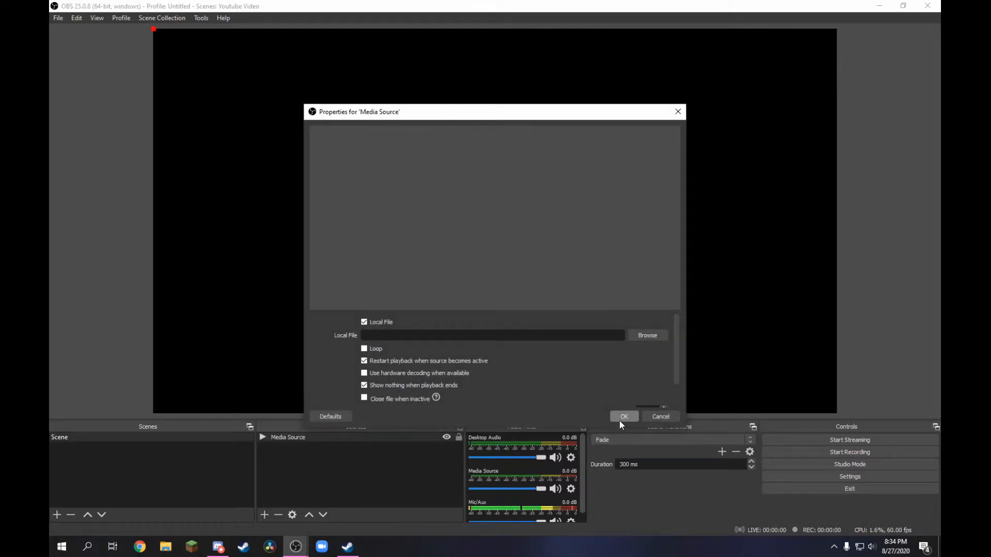
left_click(641, 335)
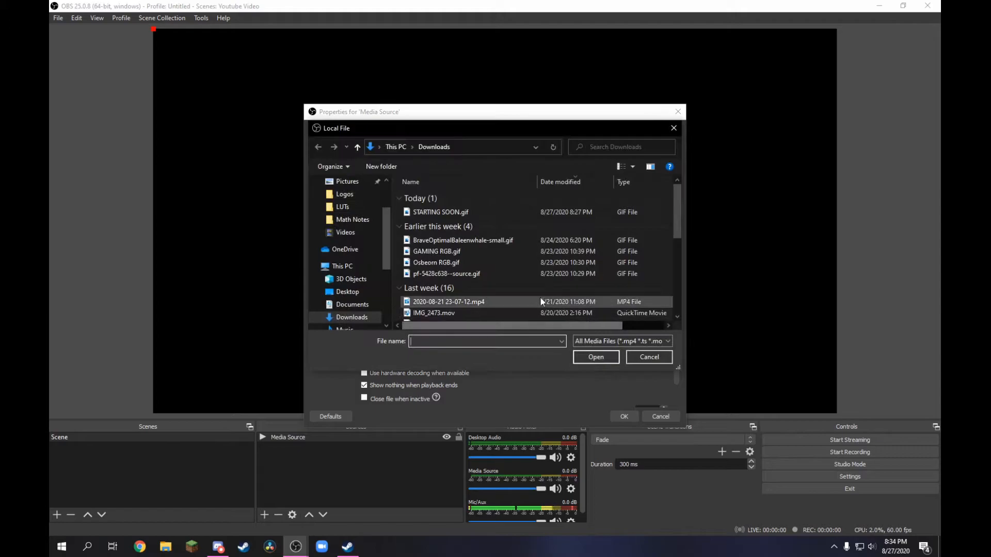
left_click(478, 212)
double_click(479, 212)
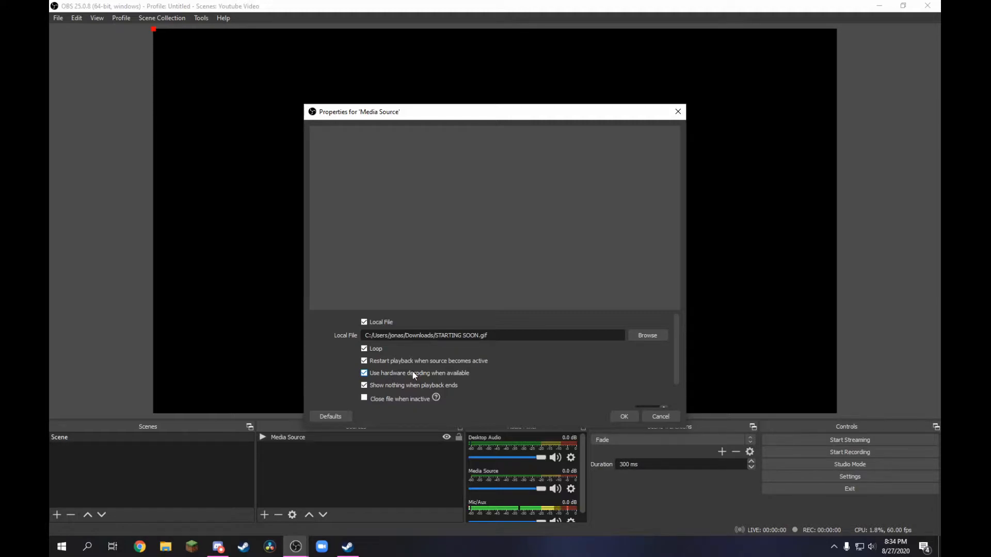
left_click(626, 416)
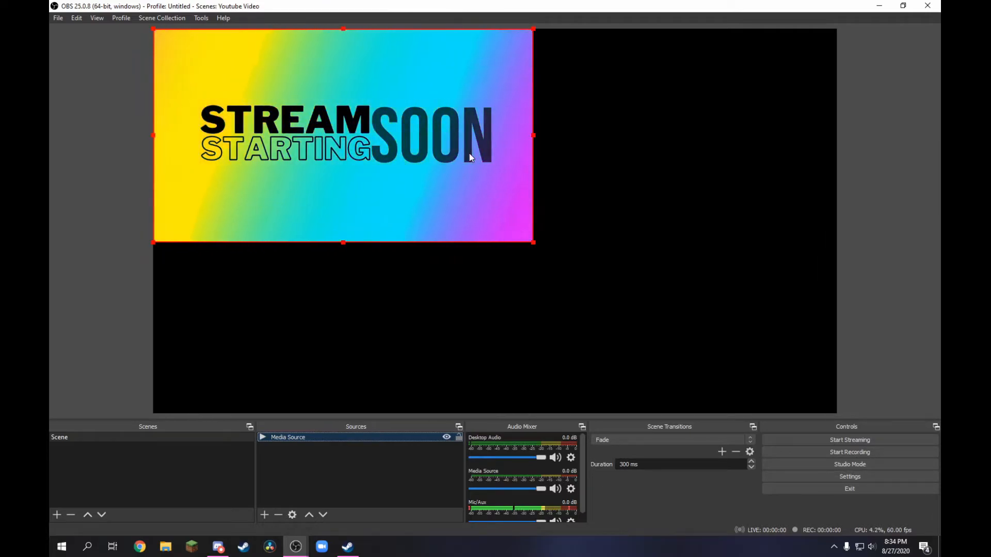
key("ctrl+f")
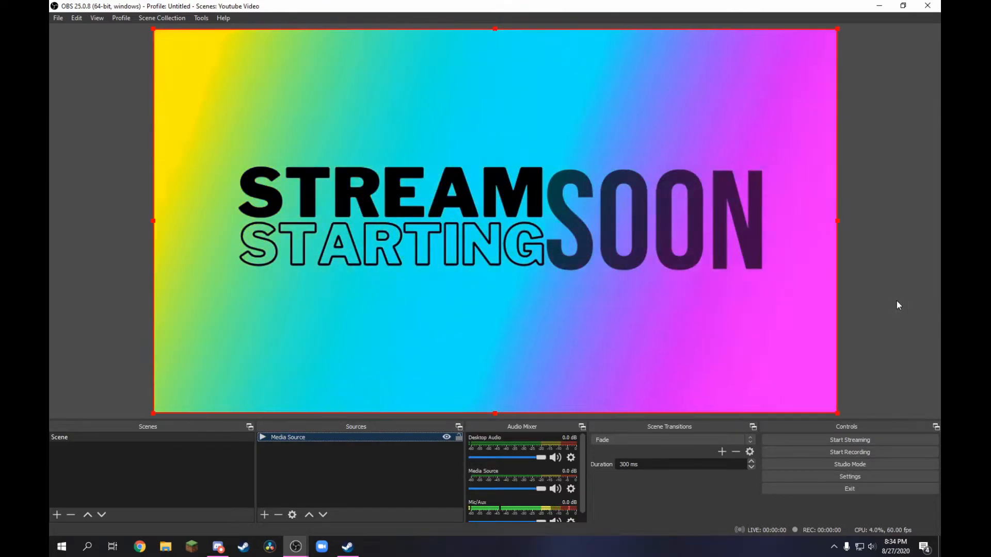
left_click(897, 305)
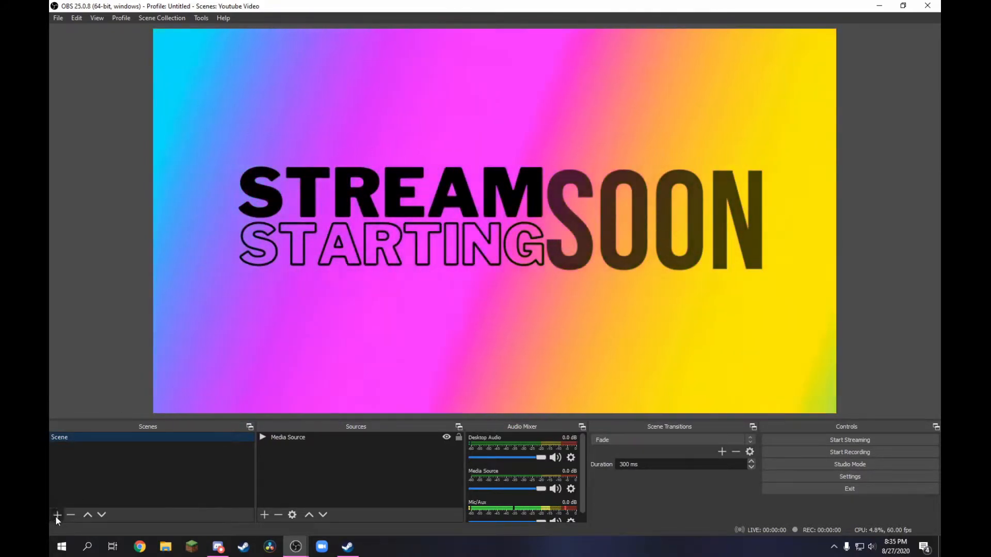
- Create a new scene named Display
left_click(57, 515)
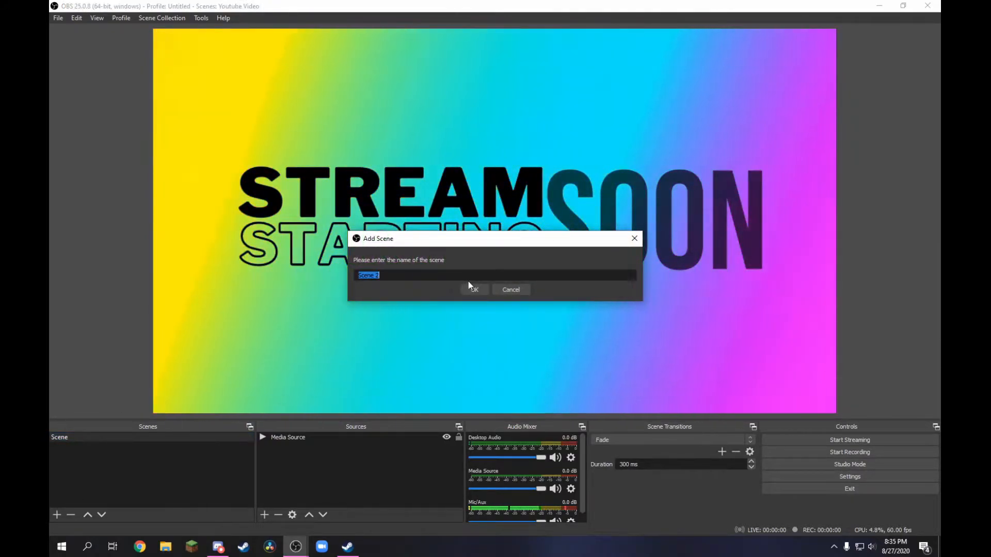
type("Display")
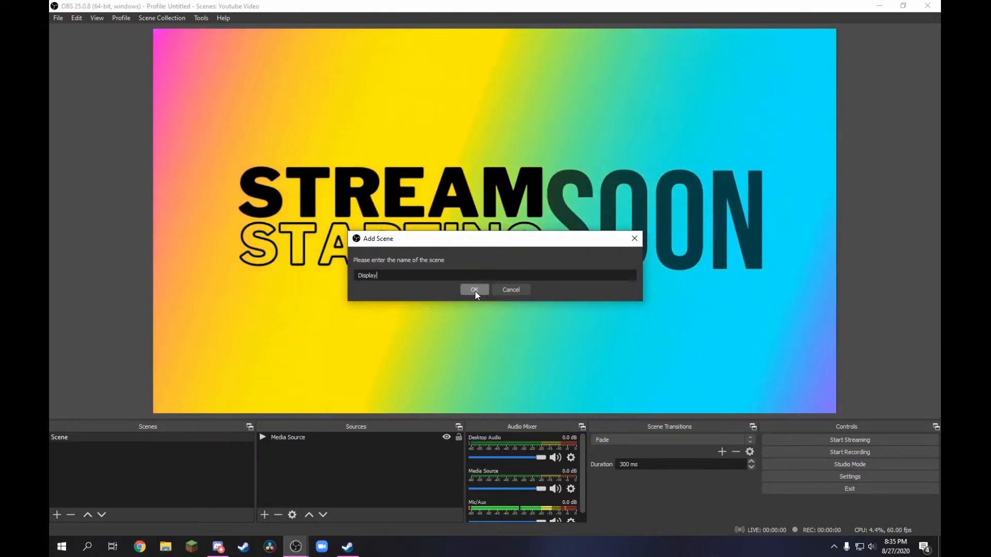
left_click(474, 290)
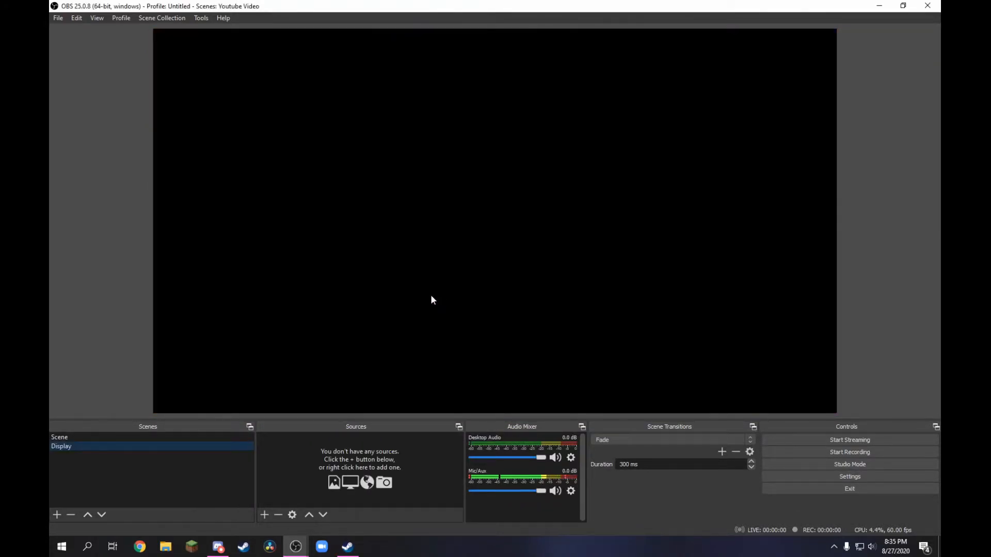
- Add a Display Capture source of Display 1 with cursor capture enabled, and fit it to the canvas
left_click(264, 515)
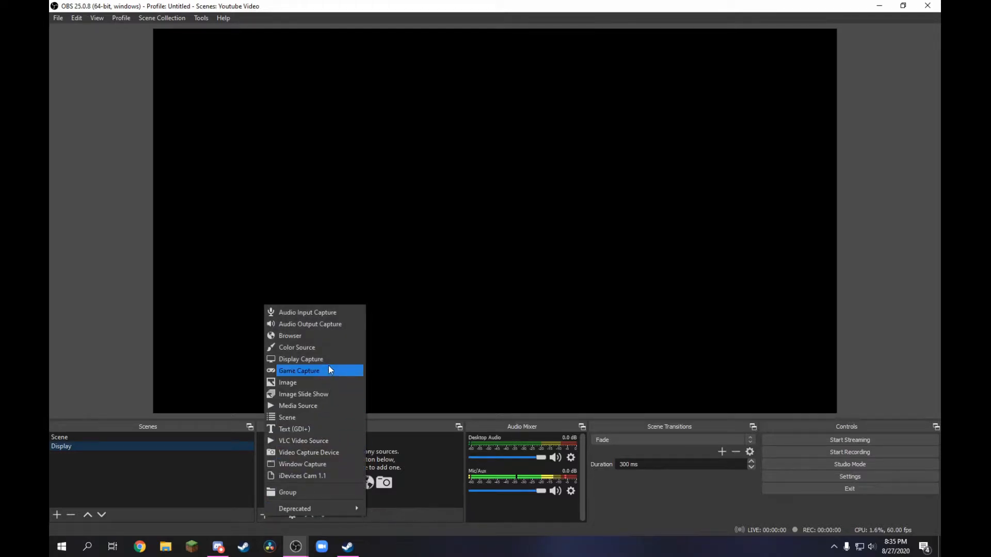
left_click(306, 360)
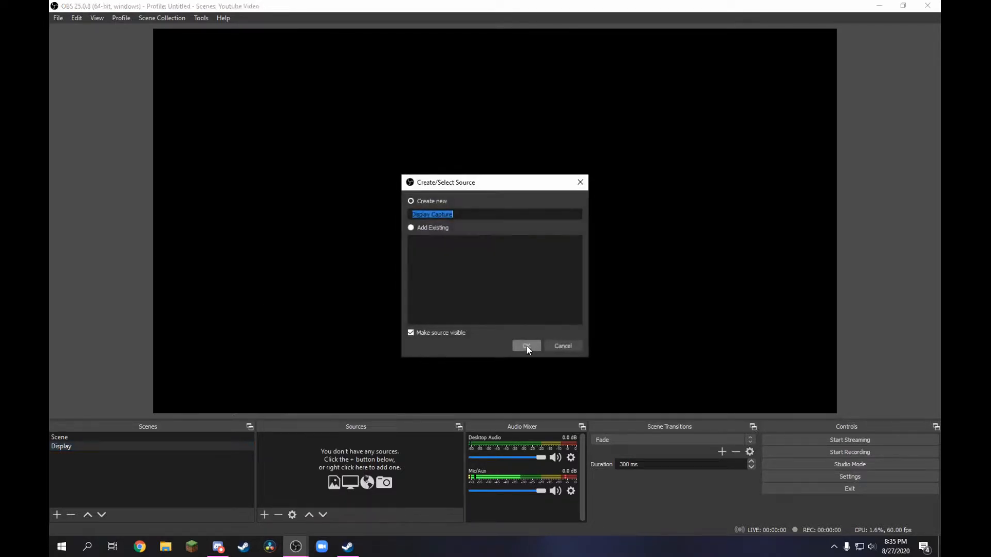
left_click(527, 345)
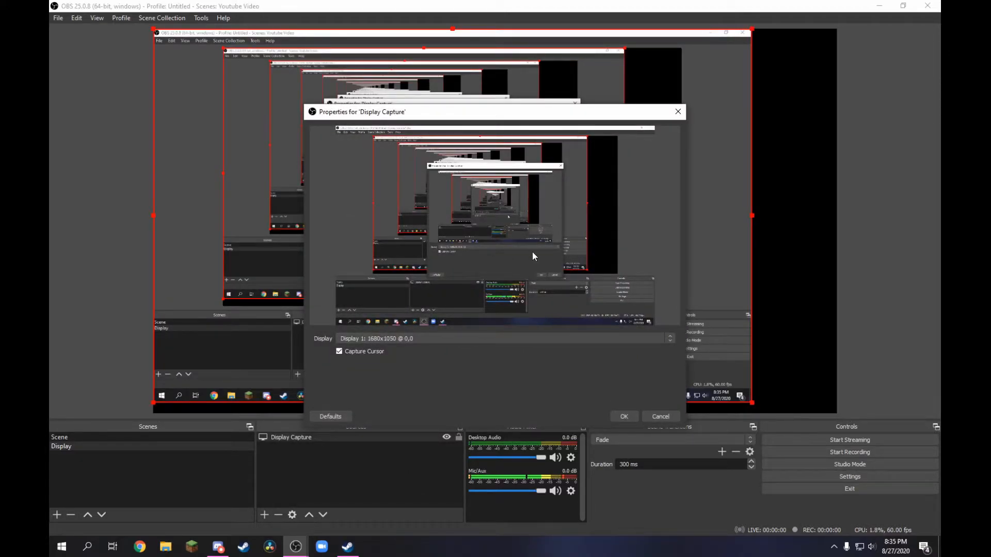
left_click(340, 352)
left_click(351, 353)
left_click(624, 416)
key("ctrl+f")
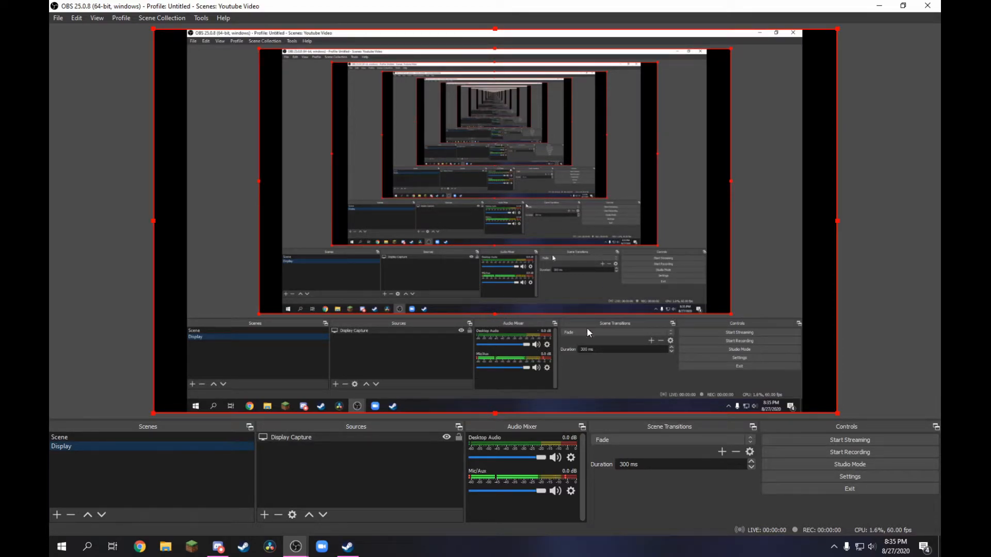
left_click(876, 343)
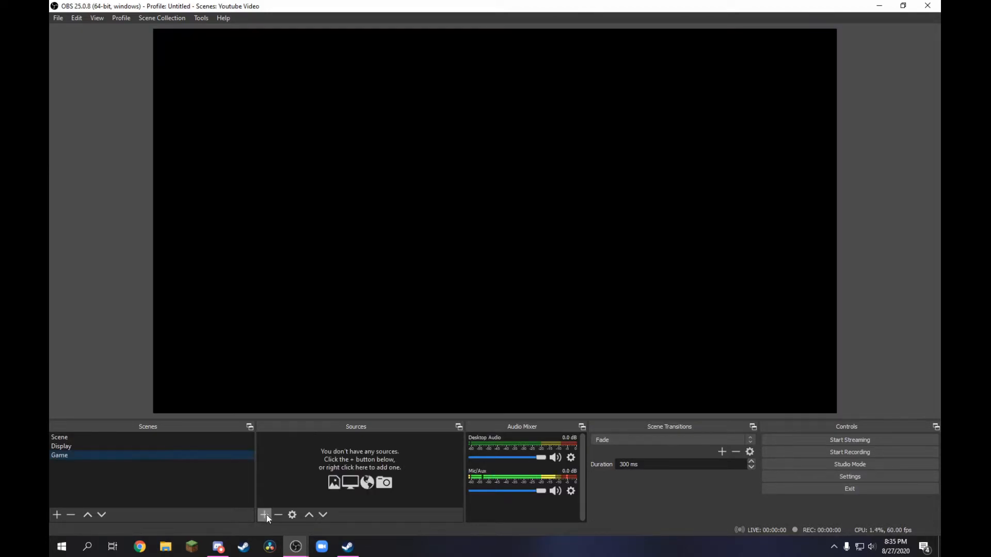
- Add a new Game Capture source to the Game scene
left_click(265, 515)
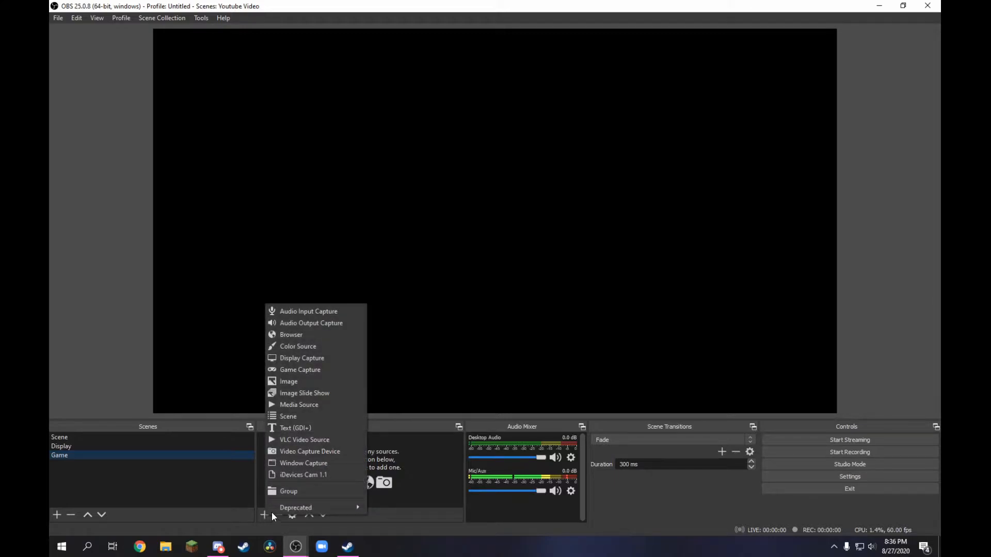
left_click(307, 371)
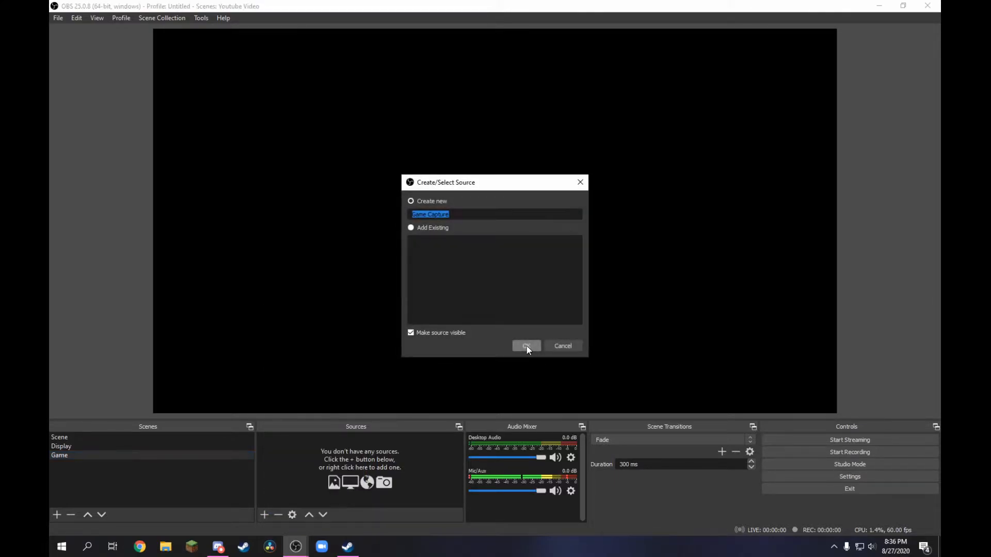
left_click(526, 346)
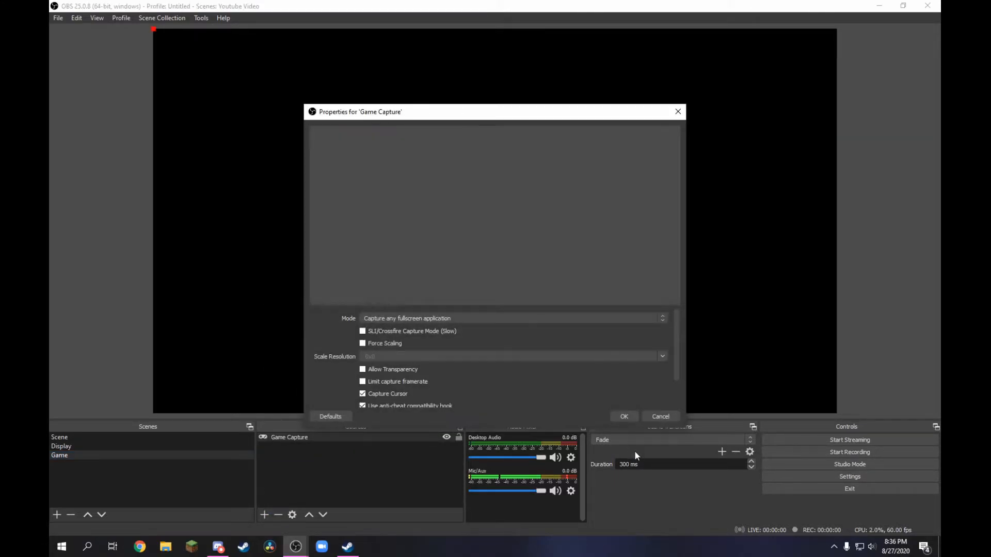
- Try the game capture's Capture specific window mode and return it to Capture any fullscreen application
left_click(442, 318)
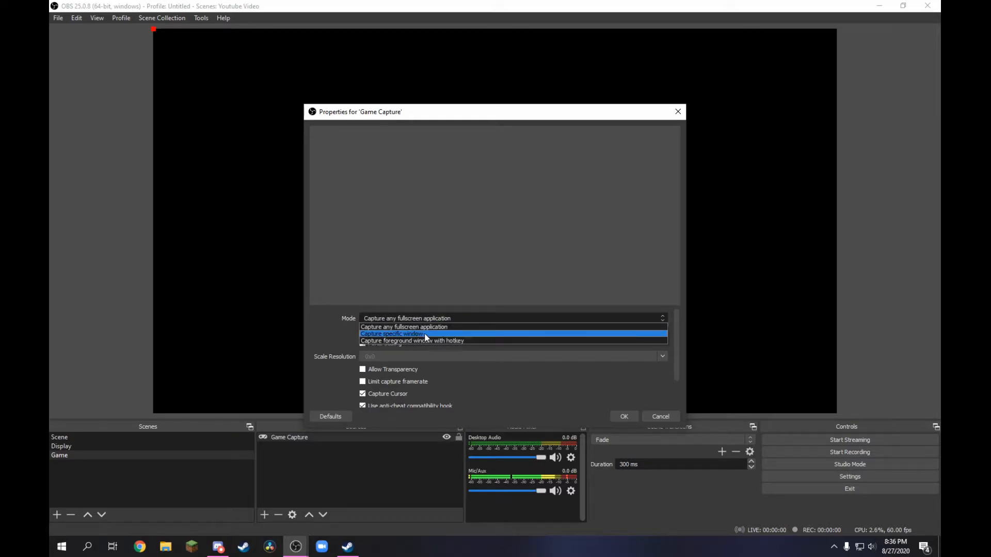
left_click(427, 334)
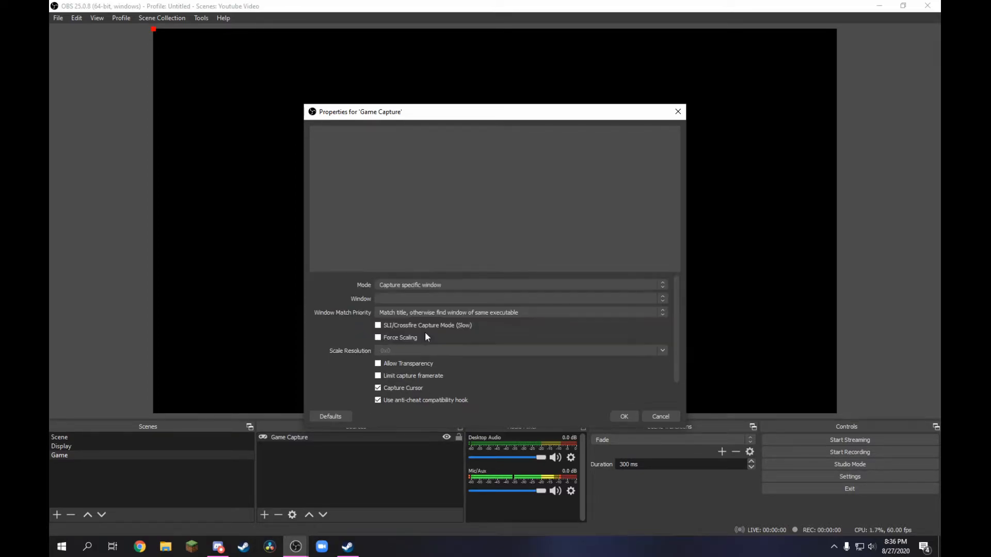
left_click(414, 284)
left_click(421, 294)
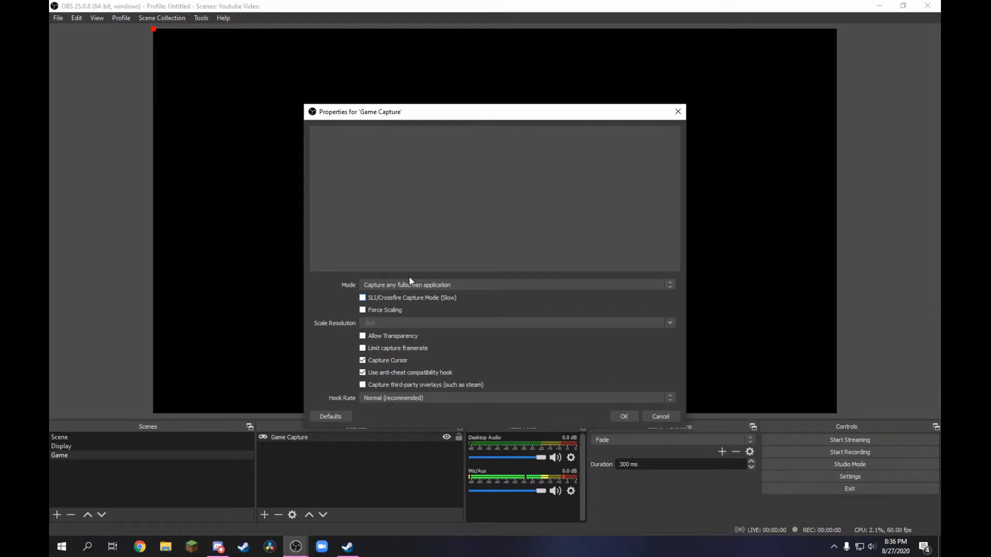
- Set the game capture mode to Capture specific window, review the remaining options and accept the properties
left_click(407, 283)
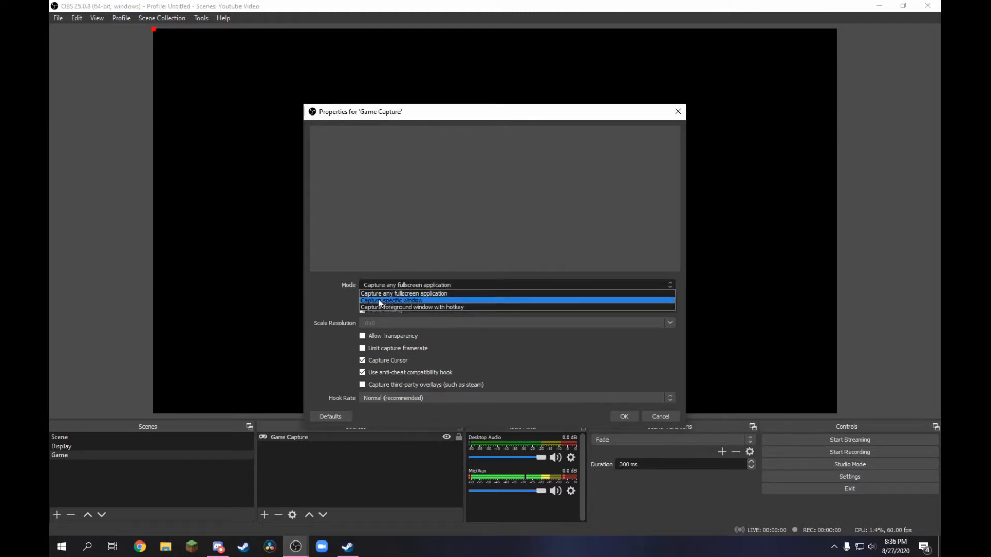
left_click(405, 301)
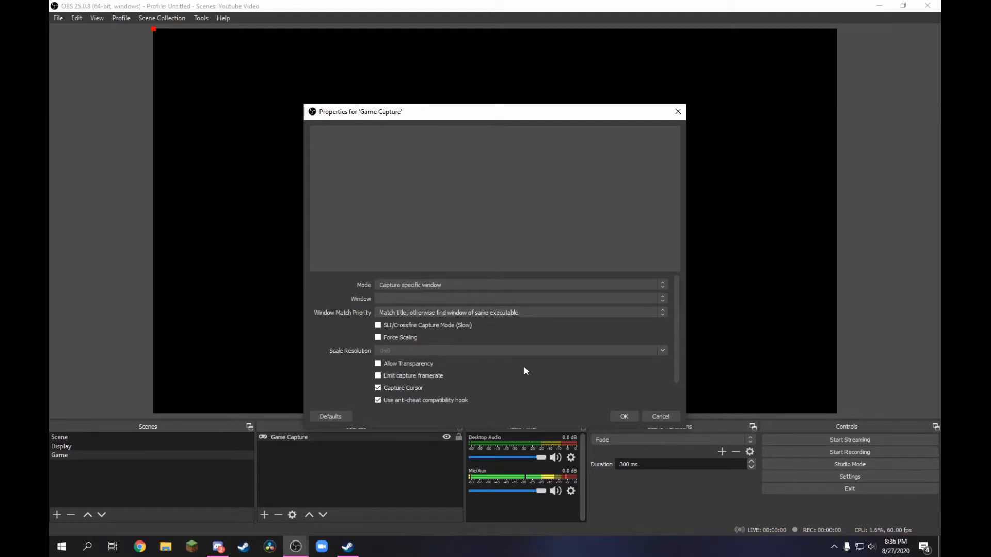
scroll(523, 365, "down", 2)
scroll(523, 365, "up", 2)
scroll(471, 376, "down", 2)
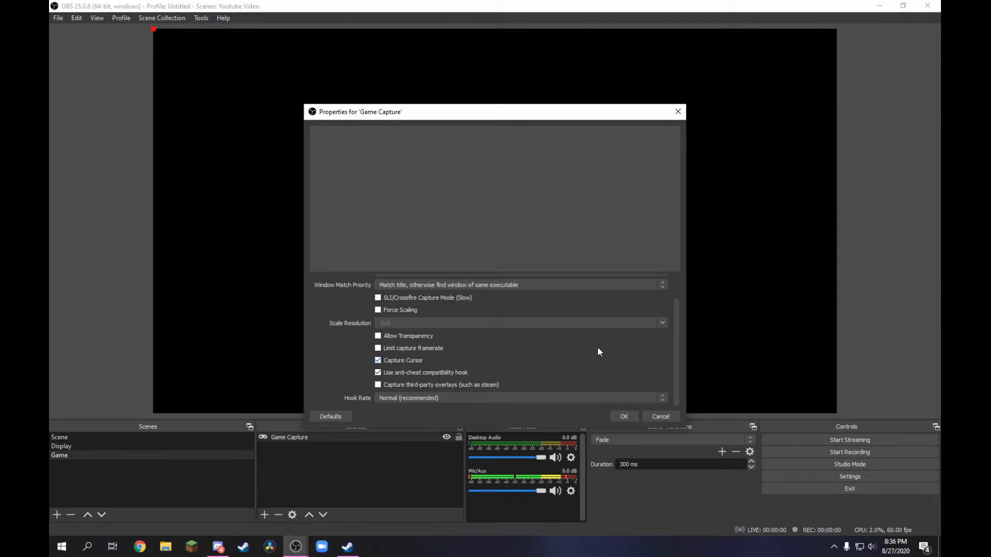
scroll(609, 348, "up", 2)
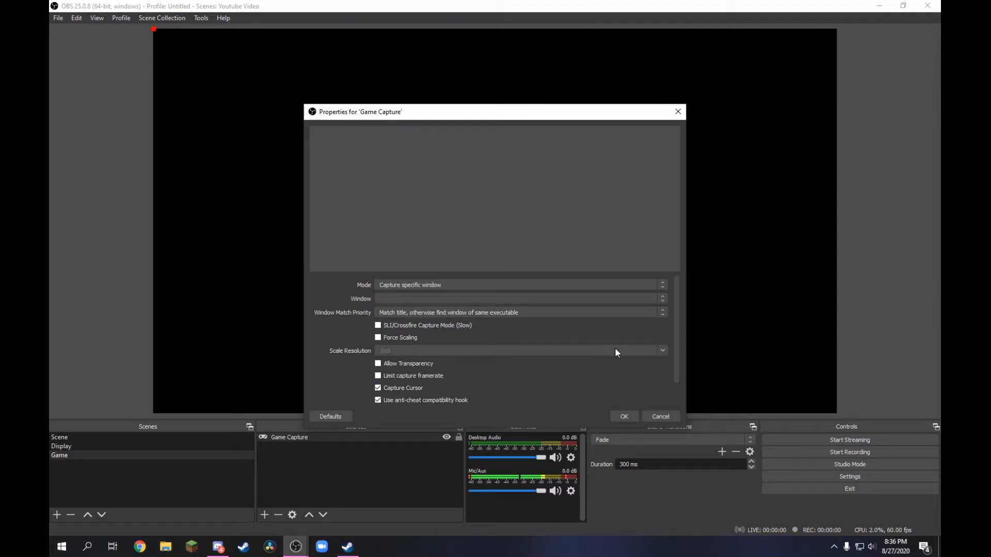
left_click(629, 415)
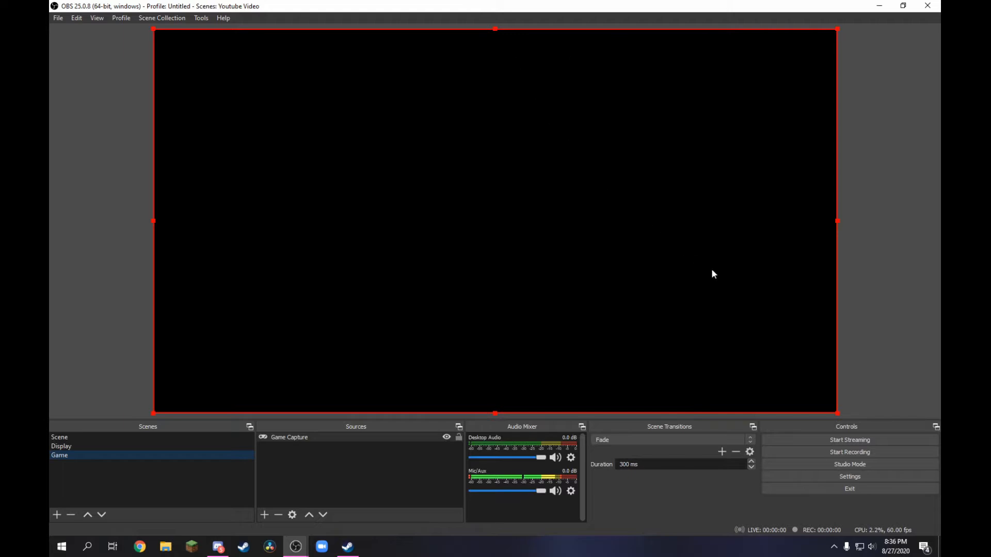
- Shrink the game capture source on the canvas and fit it back to the full canvas
left_click_drag(839, 413, 794, 379)
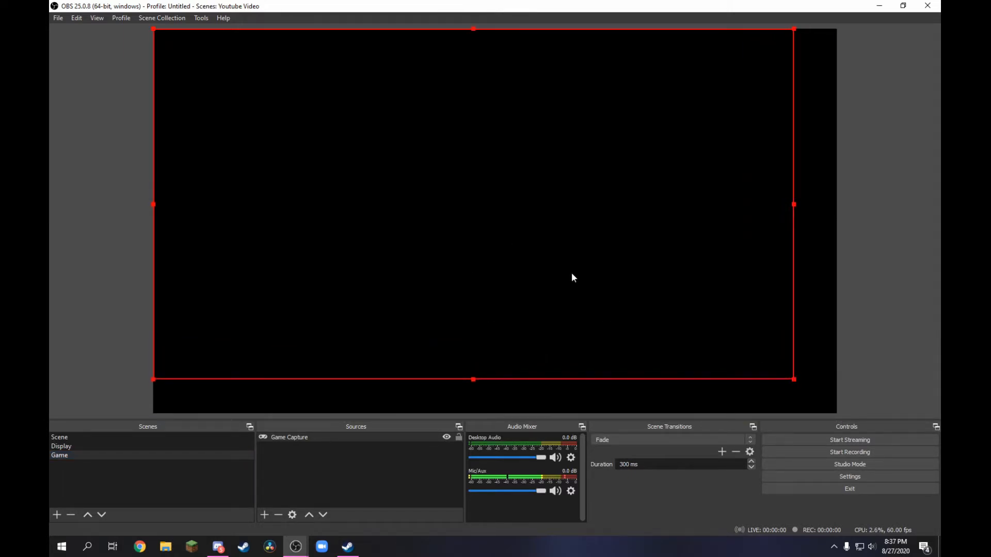
key("ctrl+f")
left_click(890, 319)
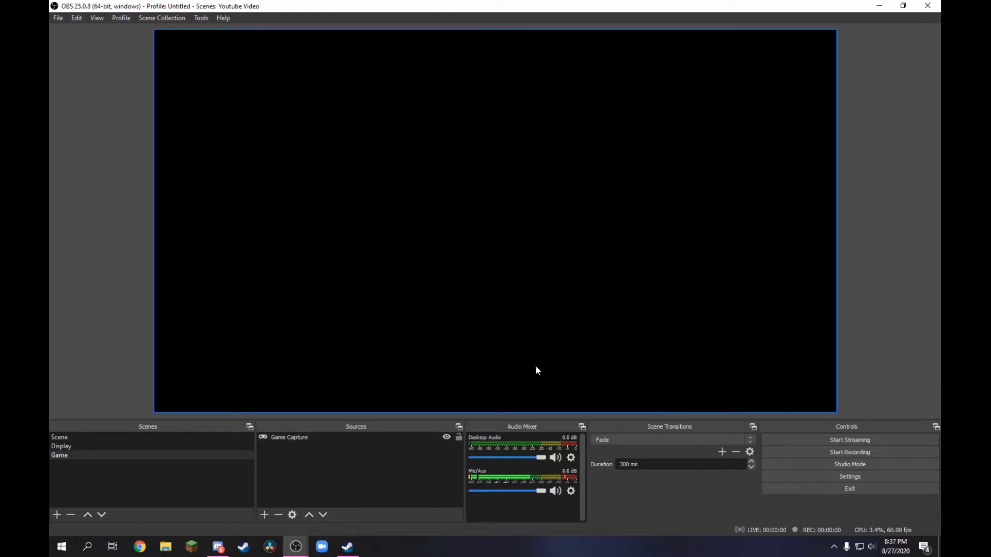
- Switch to the stream-starting scene and review the base and output resolutions in the video settings
left_click(234, 438)
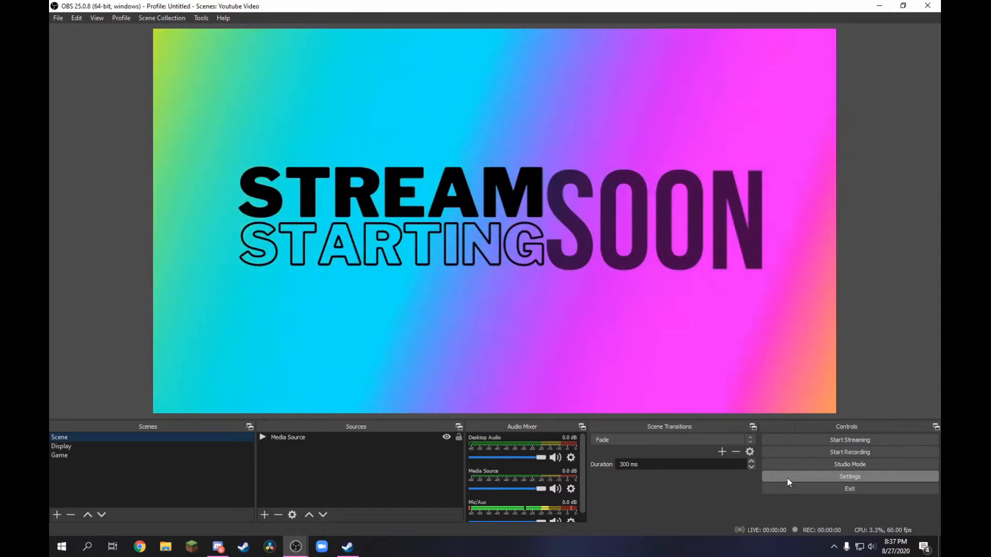
left_click(788, 478)
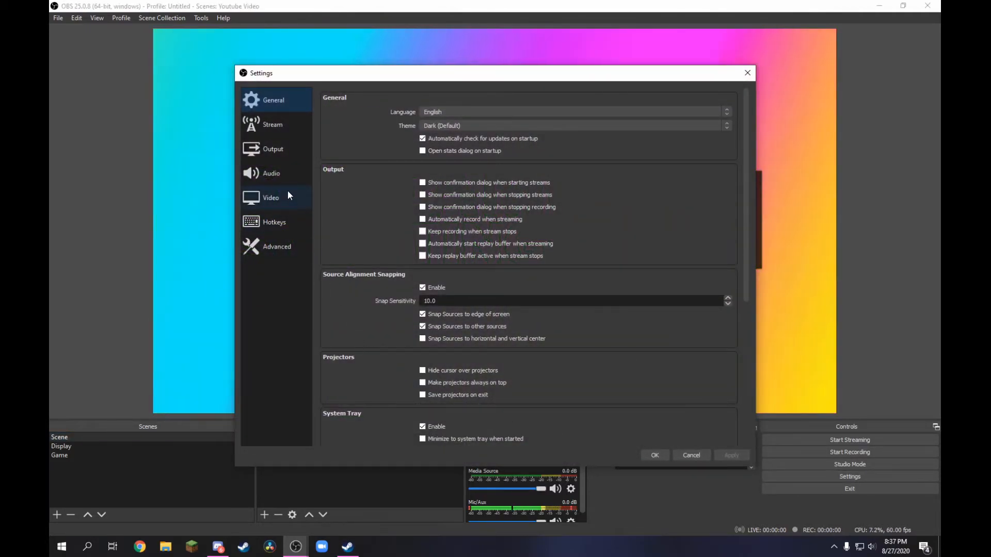
left_click(287, 193)
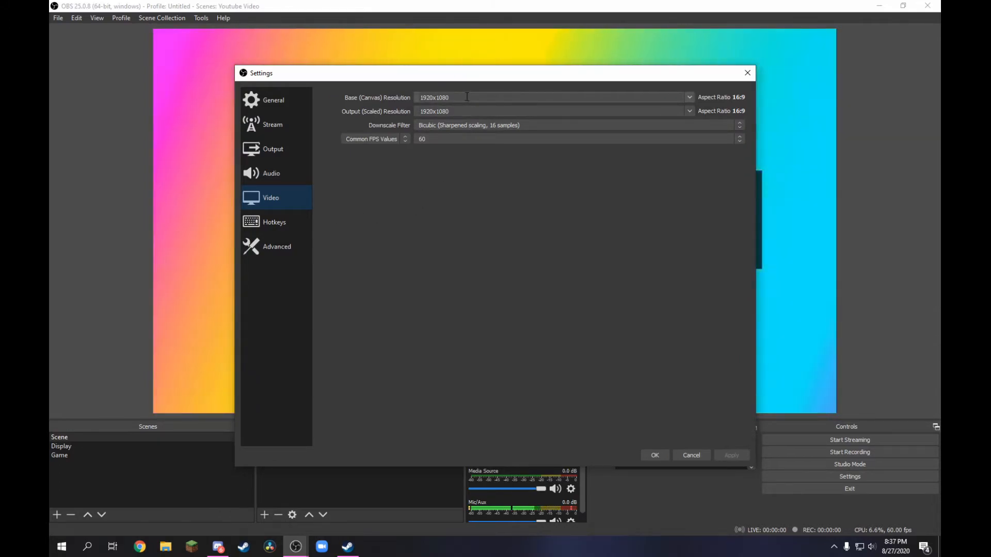
double_click(415, 100)
key("Tab")
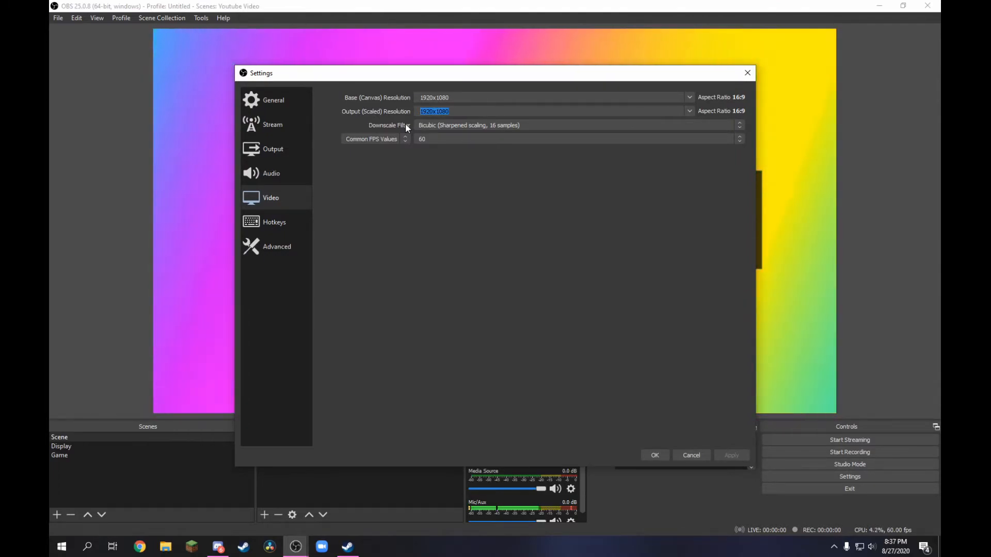
left_click_drag(457, 98, 406, 105)
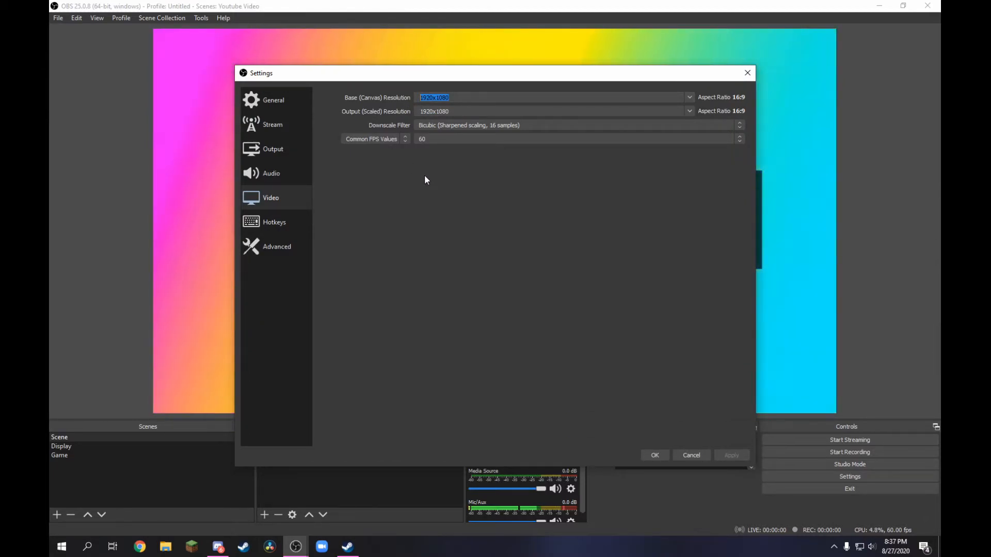
- Try a common FPS value of 30 and set it back to 60
left_click(440, 140)
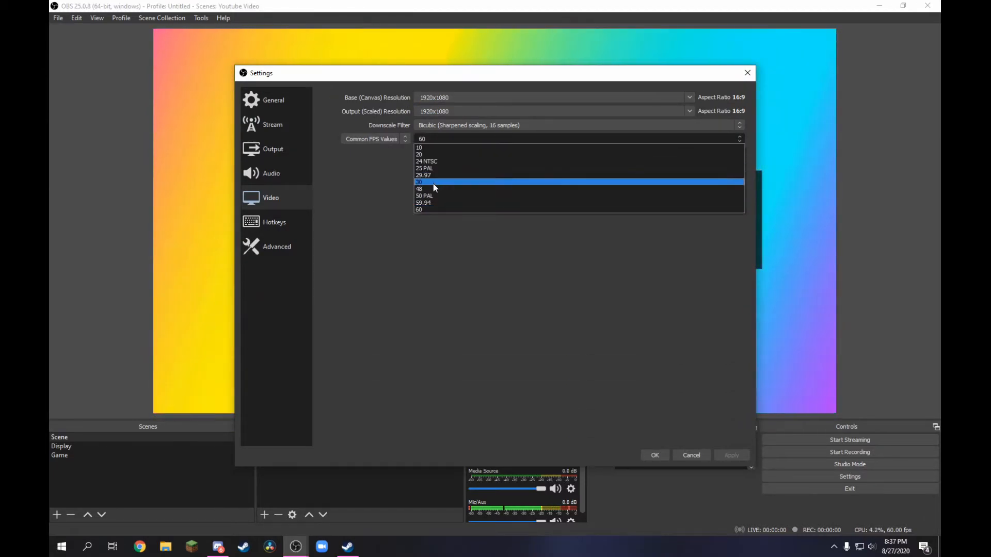
left_click(433, 184)
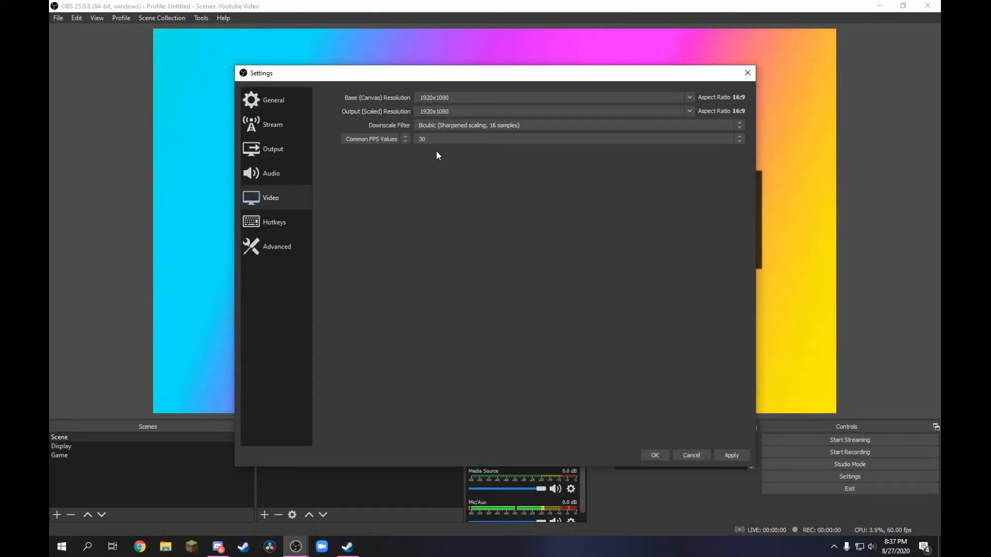
left_click(435, 138)
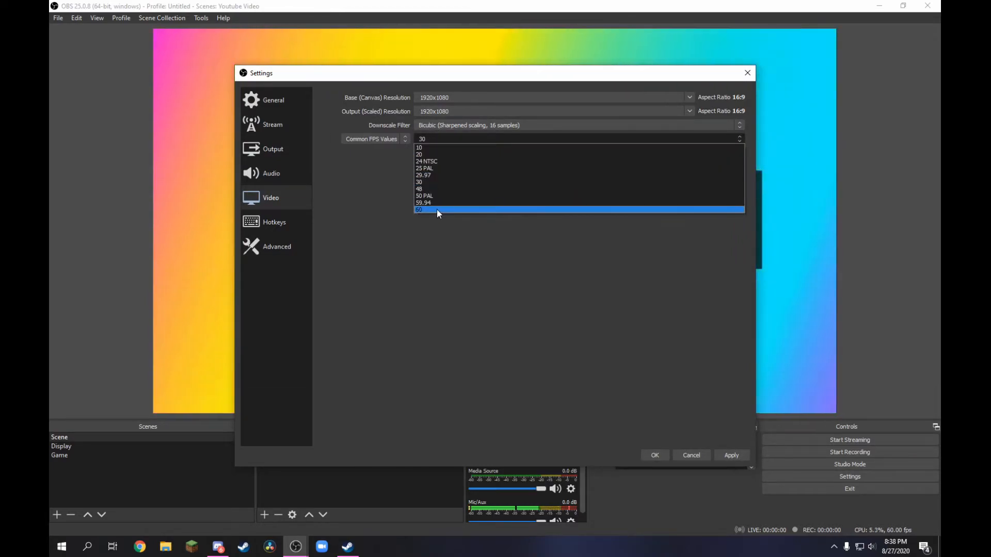
left_click(438, 210)
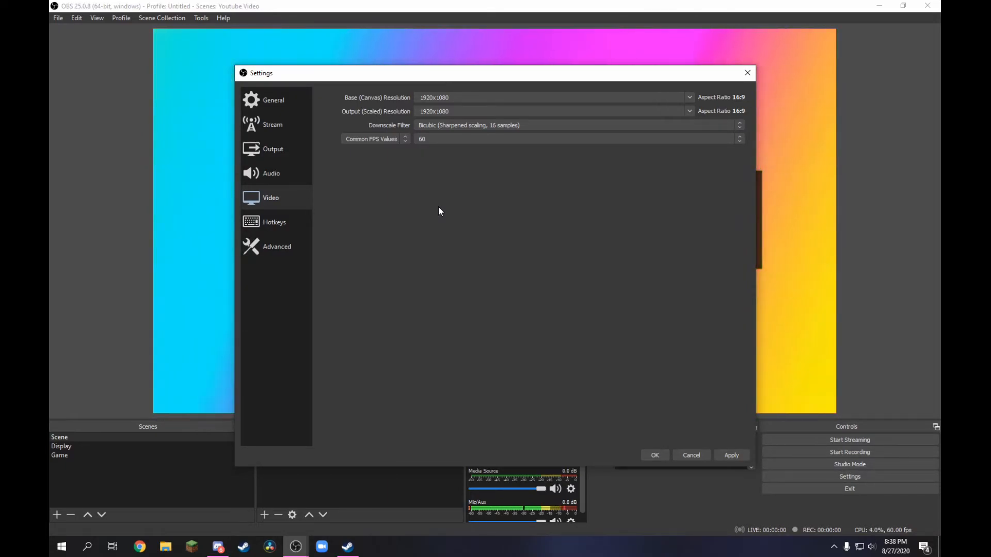
- Select NVIDIA NVENC H.264 (new) as the streaming encoder and CBR as the rate control in the output settings
left_click(283, 148)
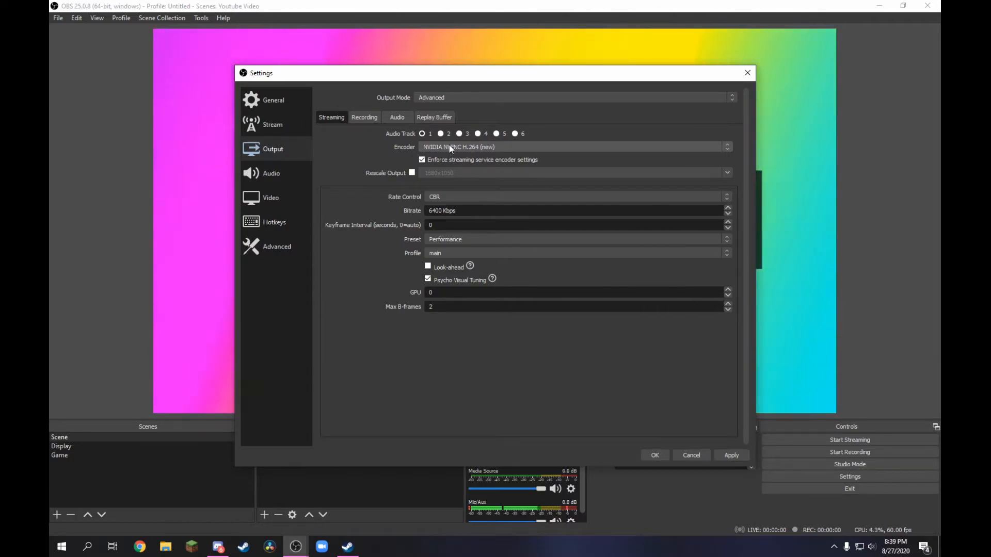
left_click(450, 149)
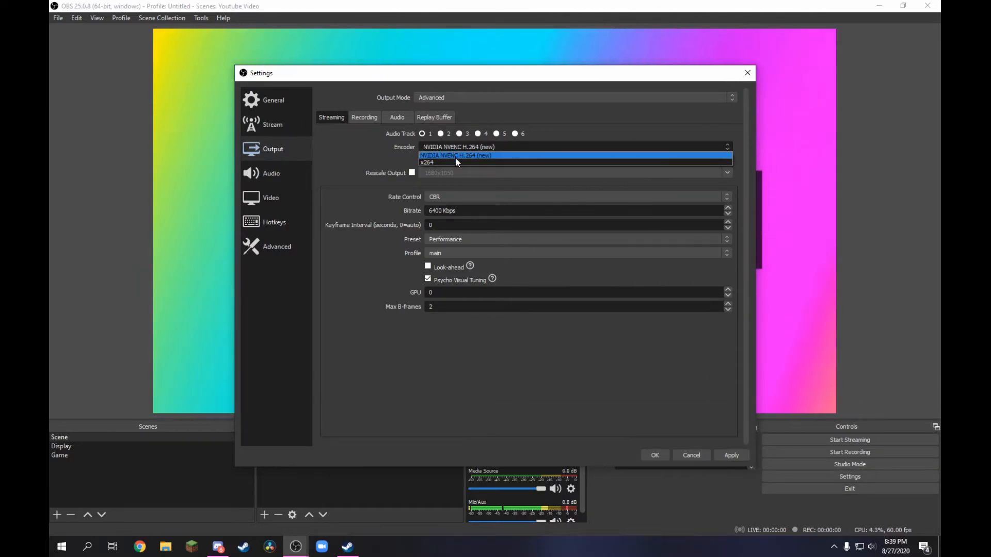
left_click(455, 159)
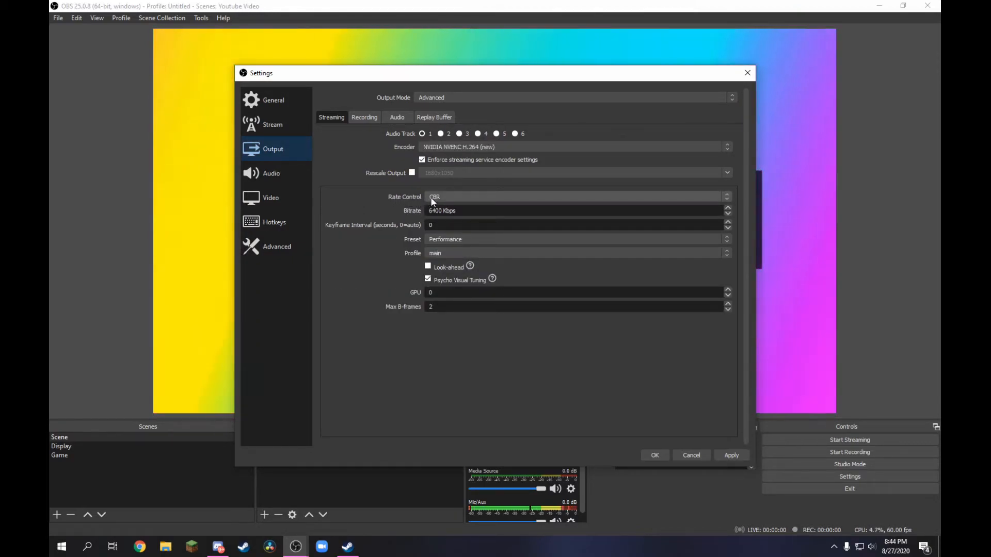
left_click(446, 198)
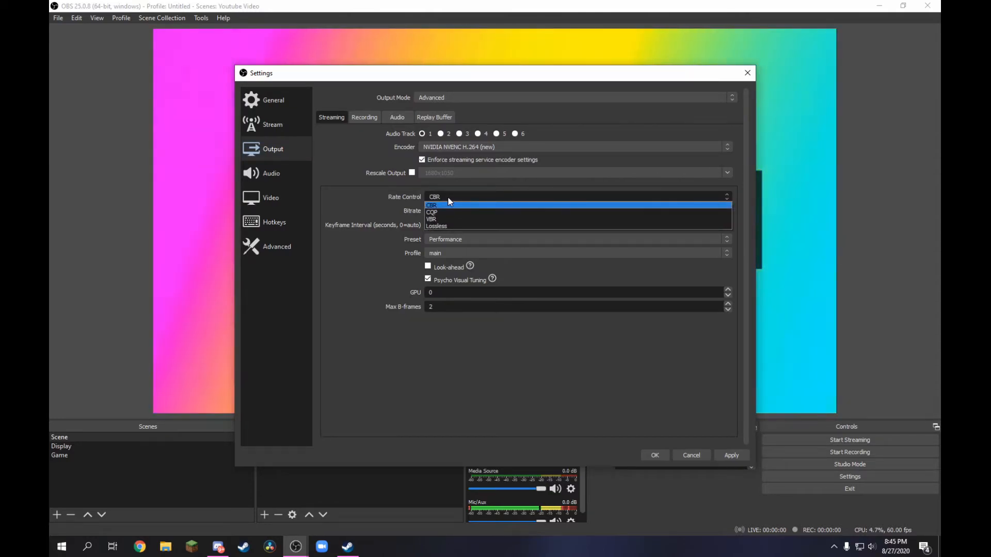
left_click(448, 201)
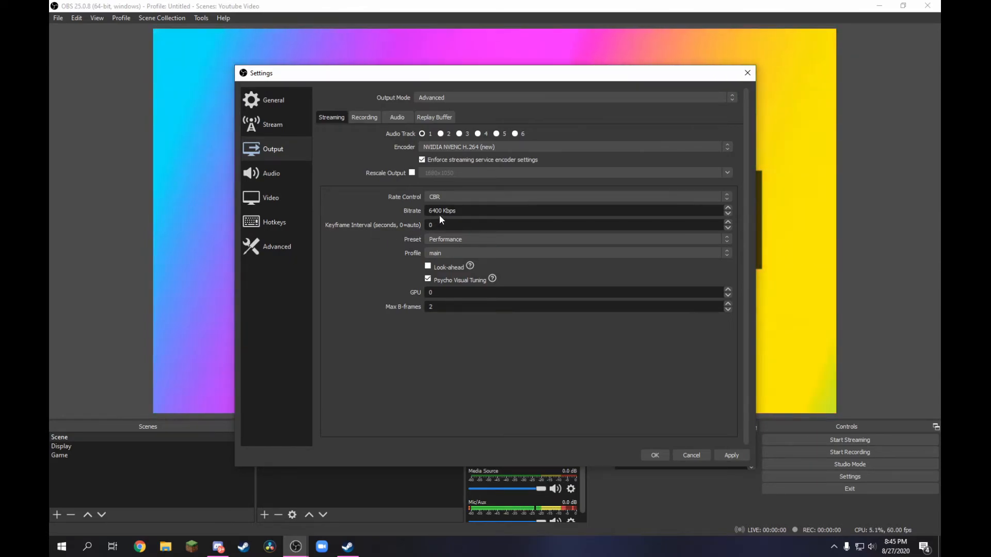
- Set the streaming bitrate to 10000 Kbps and the encoder preset to Quality
left_click_drag(443, 212, 411, 219)
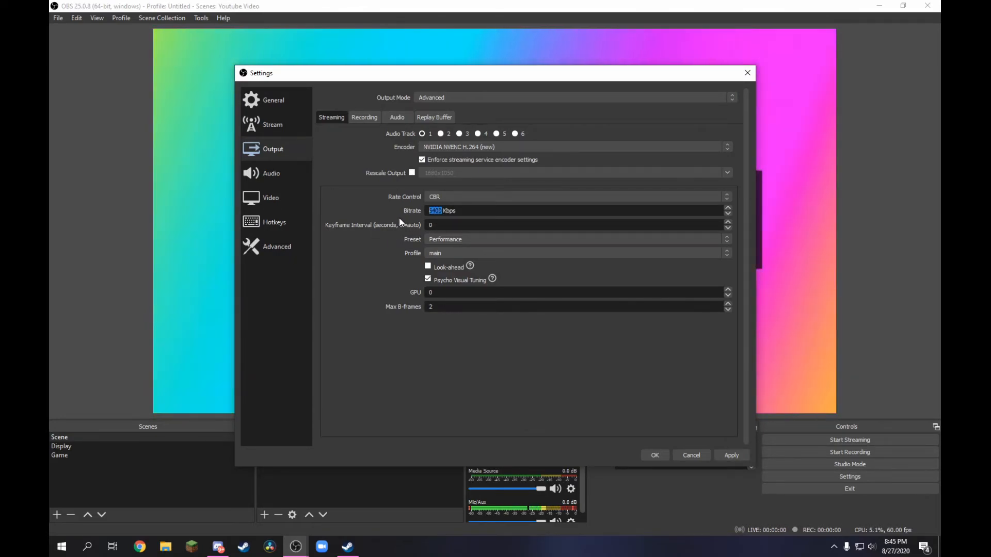
type("10000")
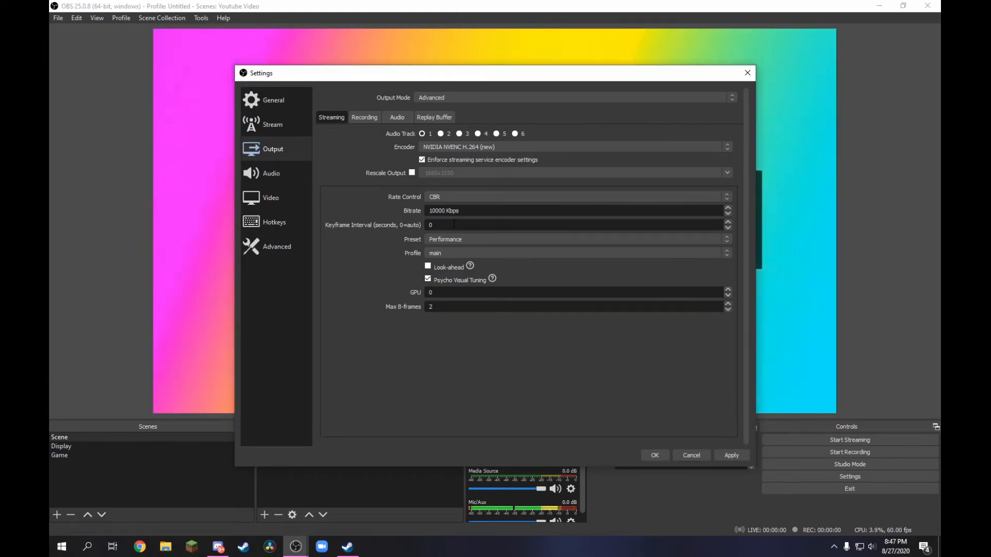
double_click(458, 225)
left_click(443, 239)
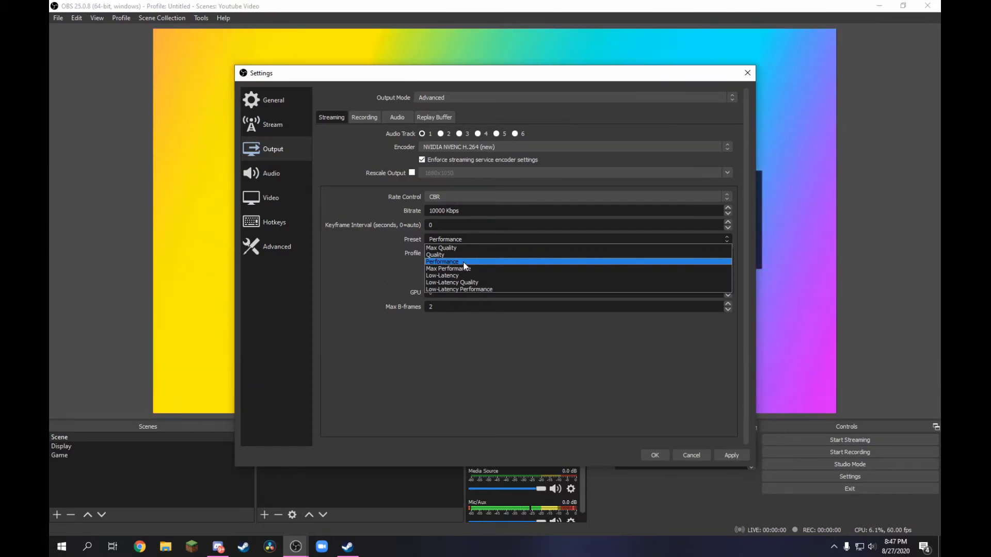
left_click(443, 255)
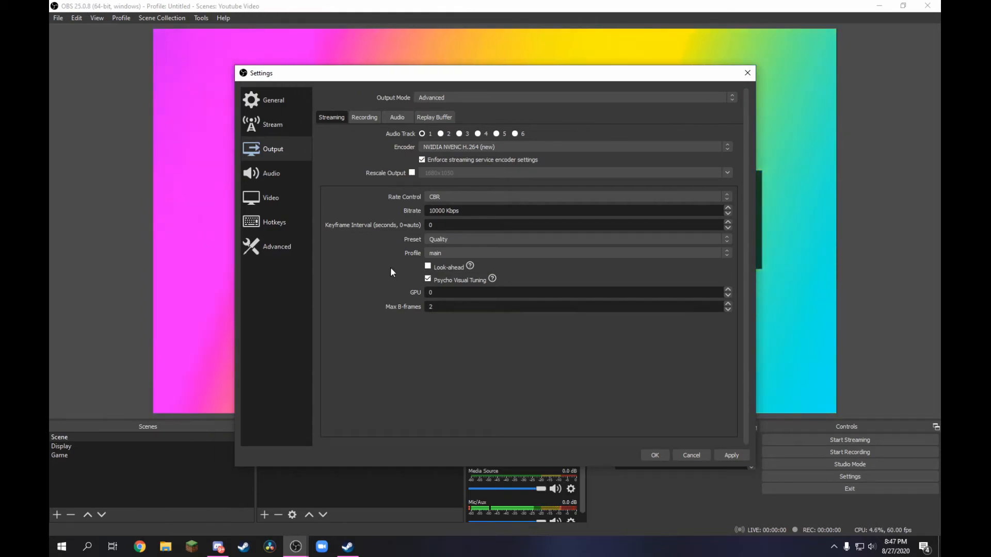
- Try the baseline encoder profile, return it to main and check the GPU setting
left_click(443, 253)
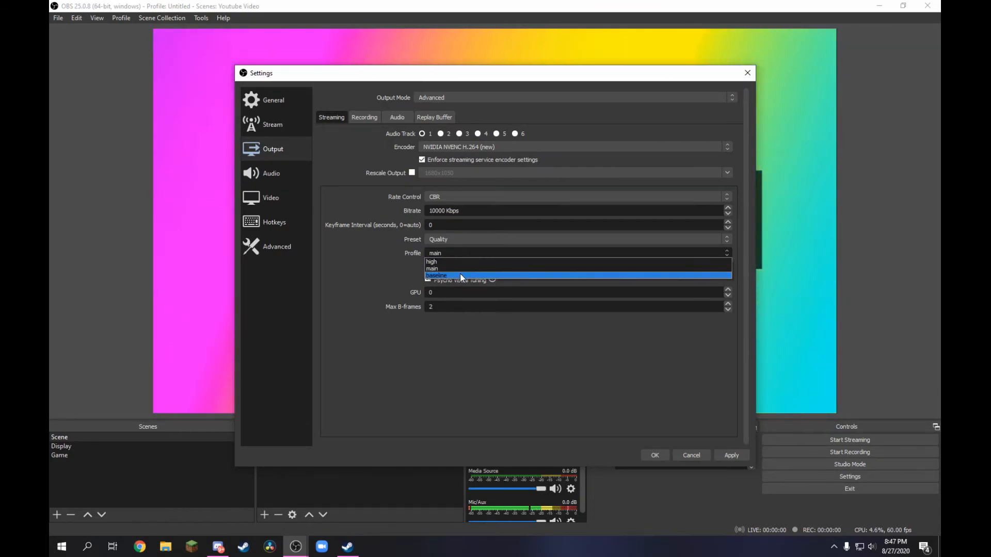
left_click(460, 275)
left_click(445, 255)
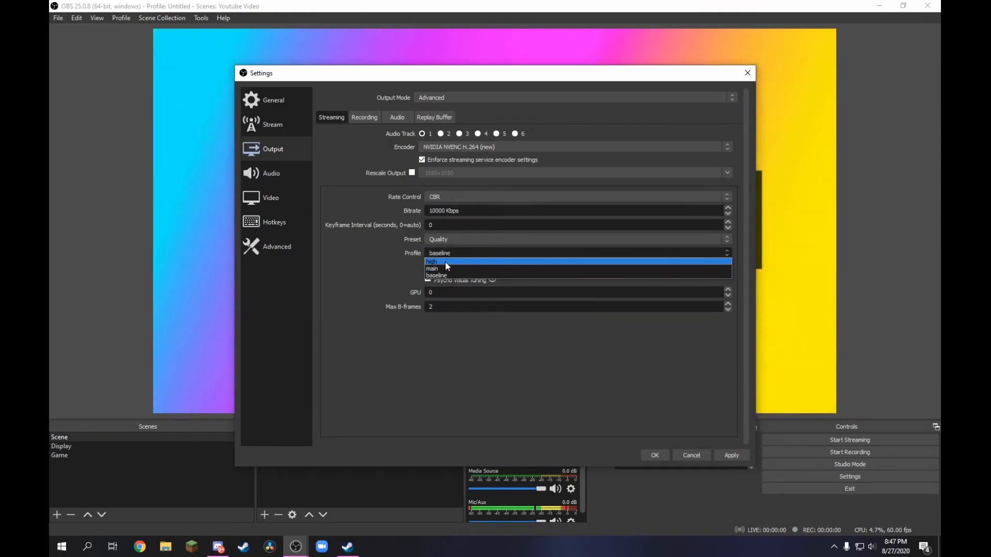
left_click(445, 266)
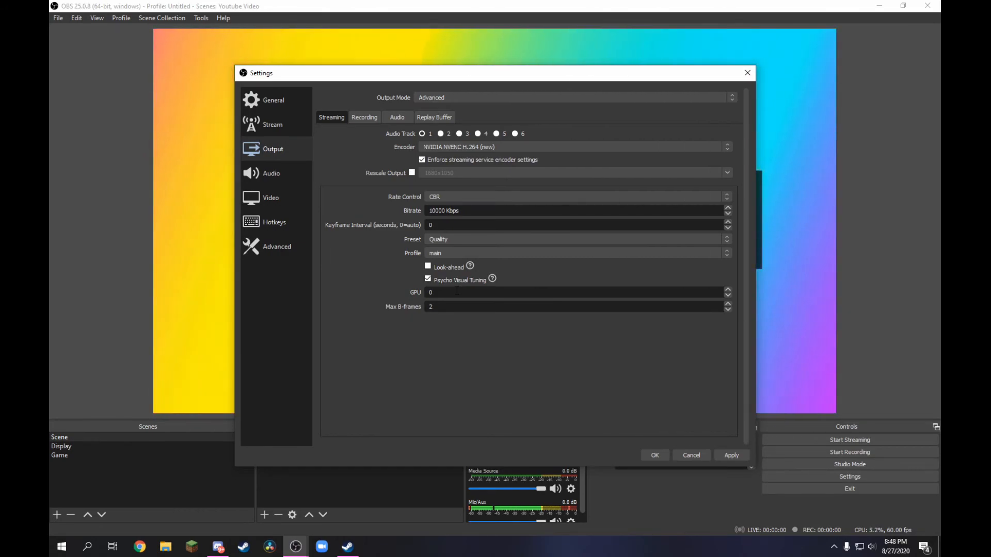
left_click(462, 295)
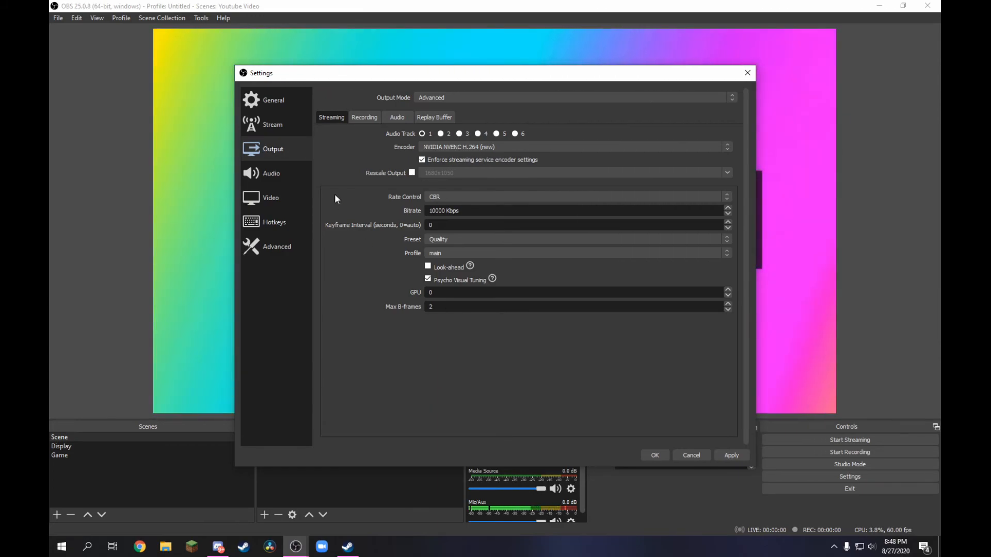
- Review the stream service settings and the general settings
left_click(295, 123)
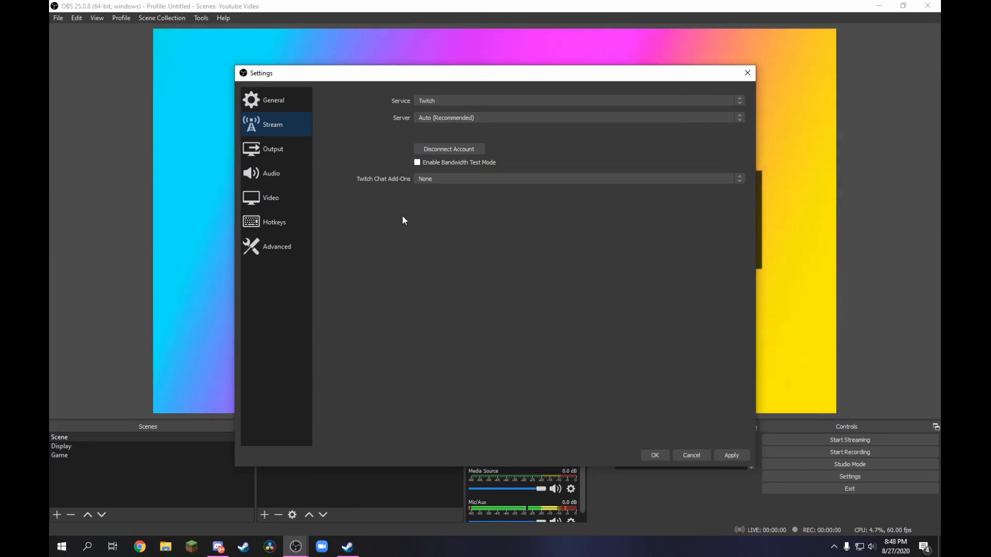
left_click(293, 103)
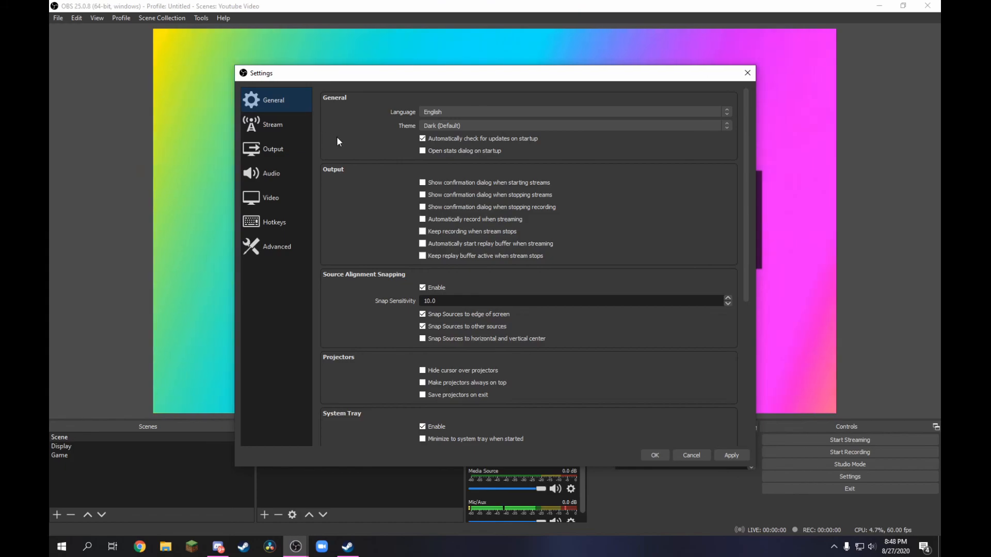